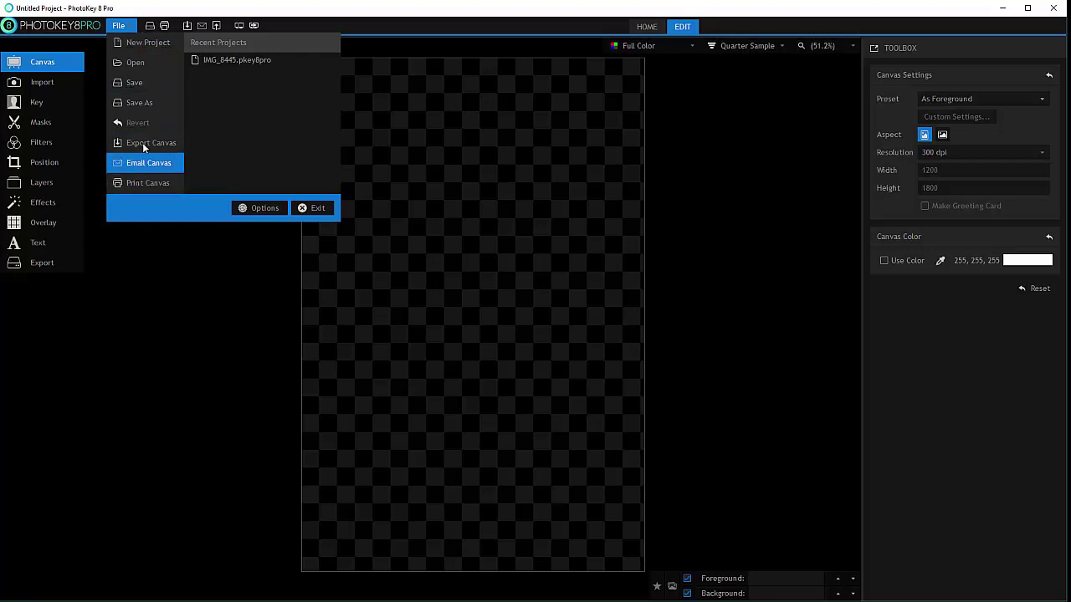
Detach the toolbox from the main window and dock it back in place.
click(173, 267)
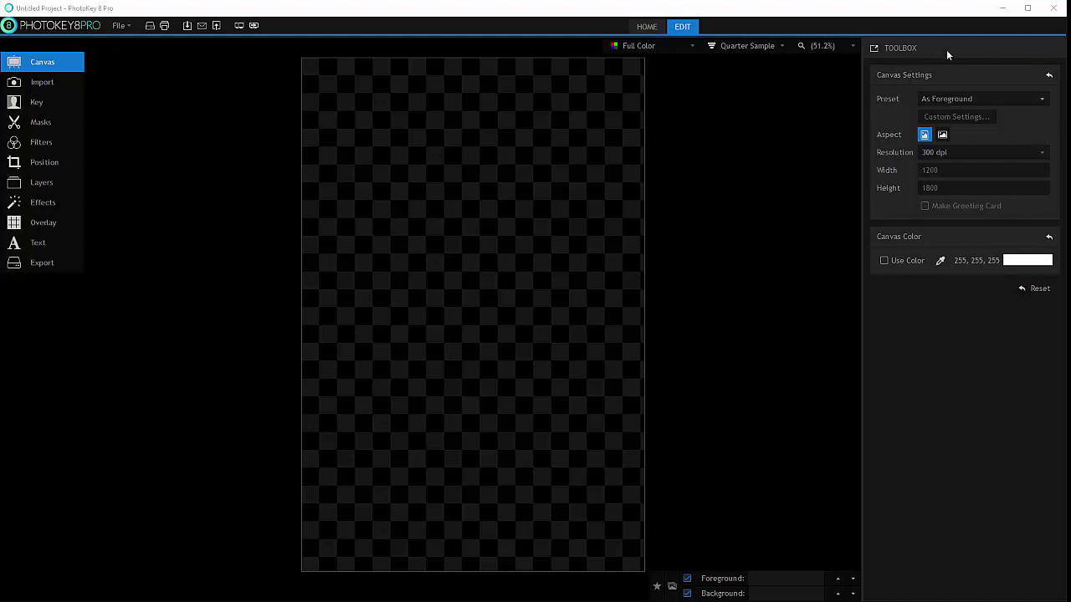
drag(944, 44, 925, 68)
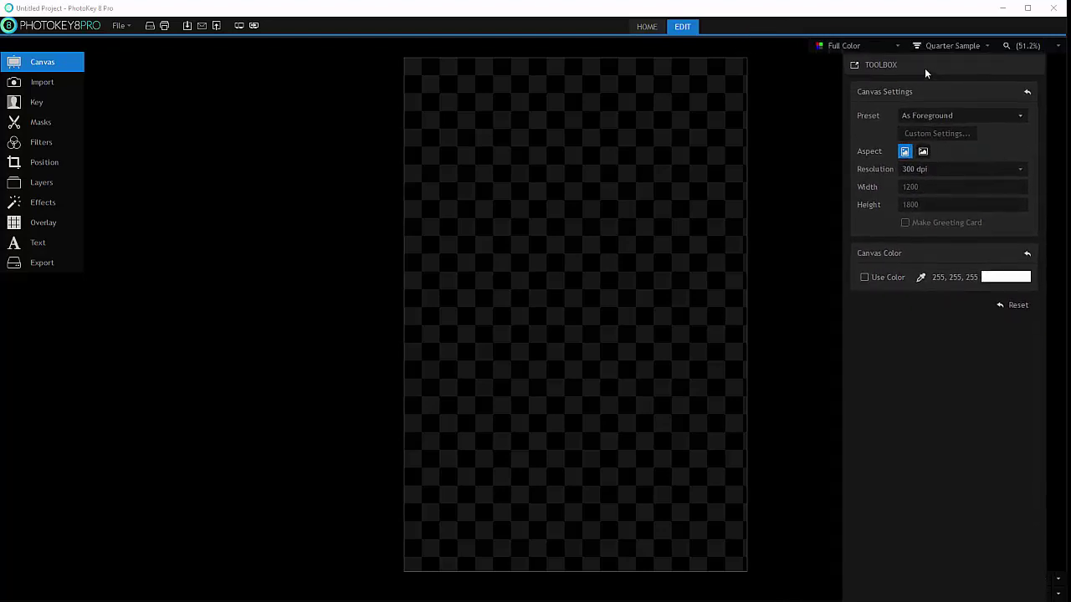
click(854, 69)
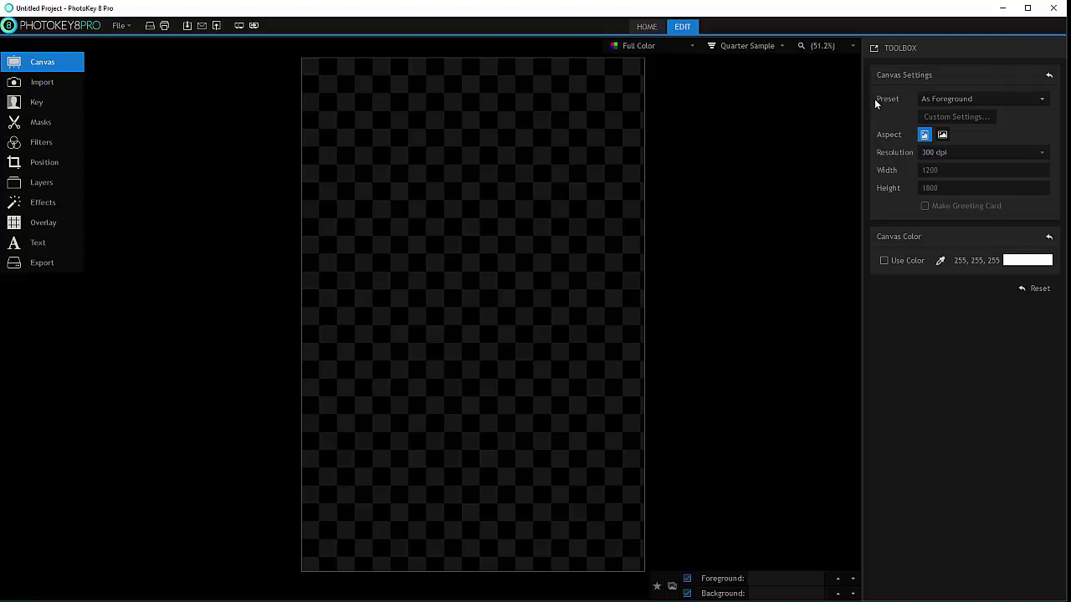
Set the canvas preset to Custom and look through the other available canvas sizes.
click(1018, 99)
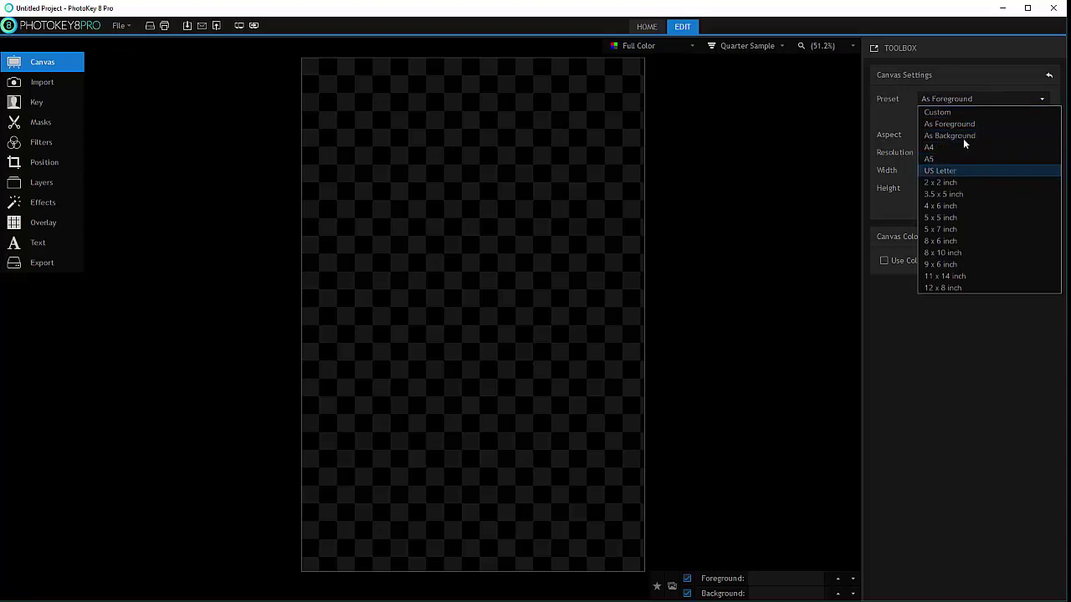
click(956, 115)
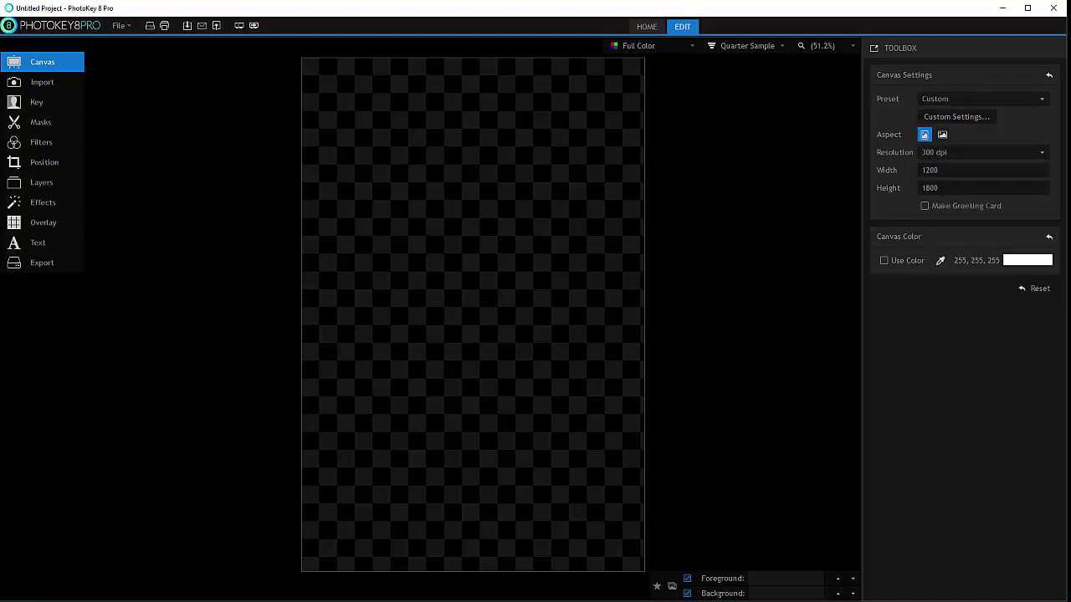
click(1011, 99)
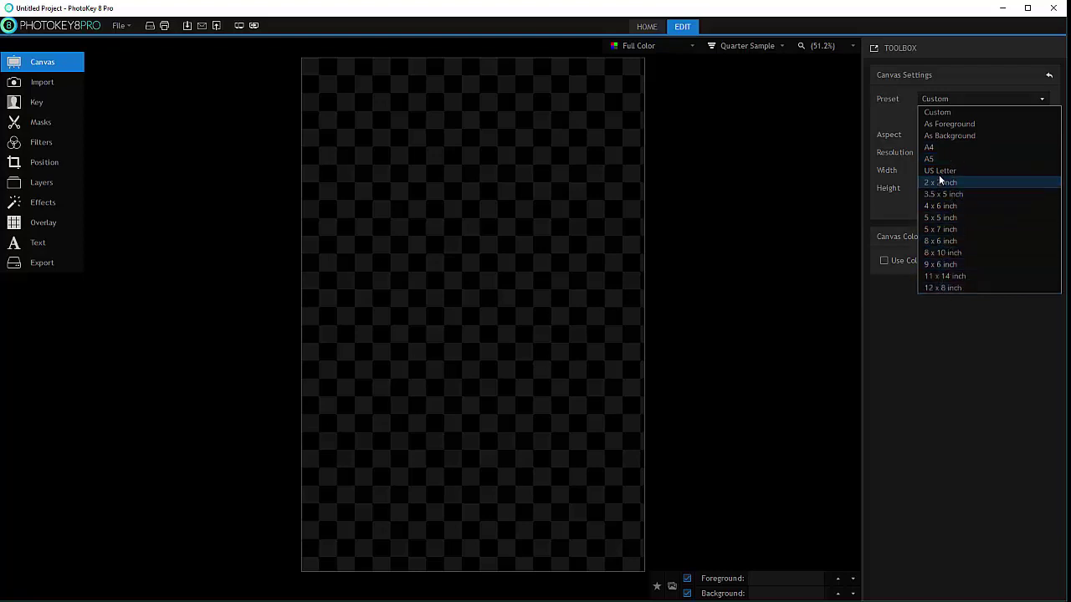
click(1013, 99)
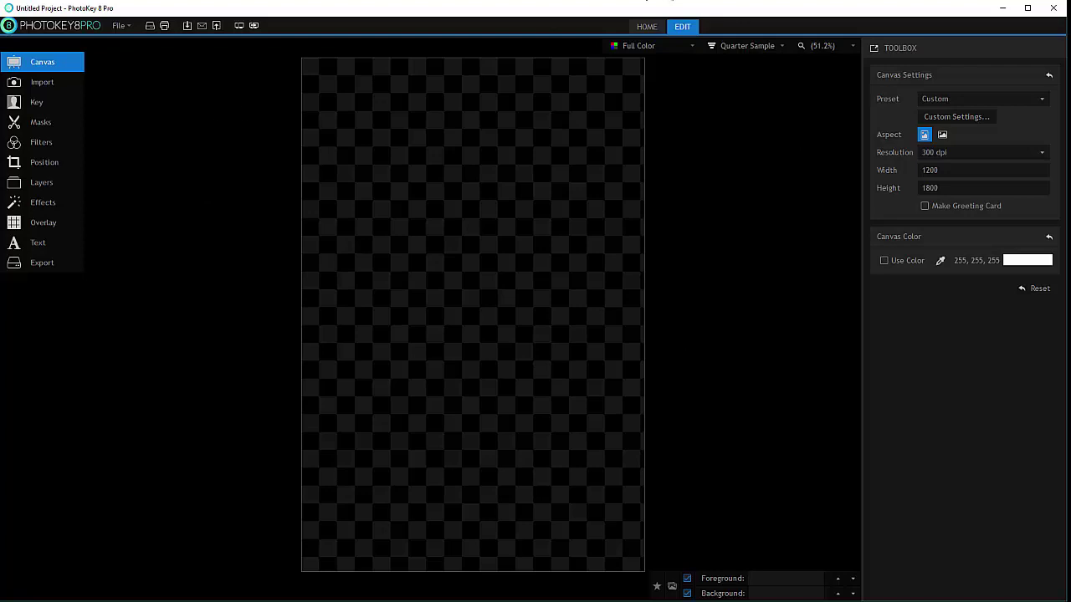
Import the _H1A7815 photo as the foreground and the london7_tonemapped image as the background.
click(53, 83)
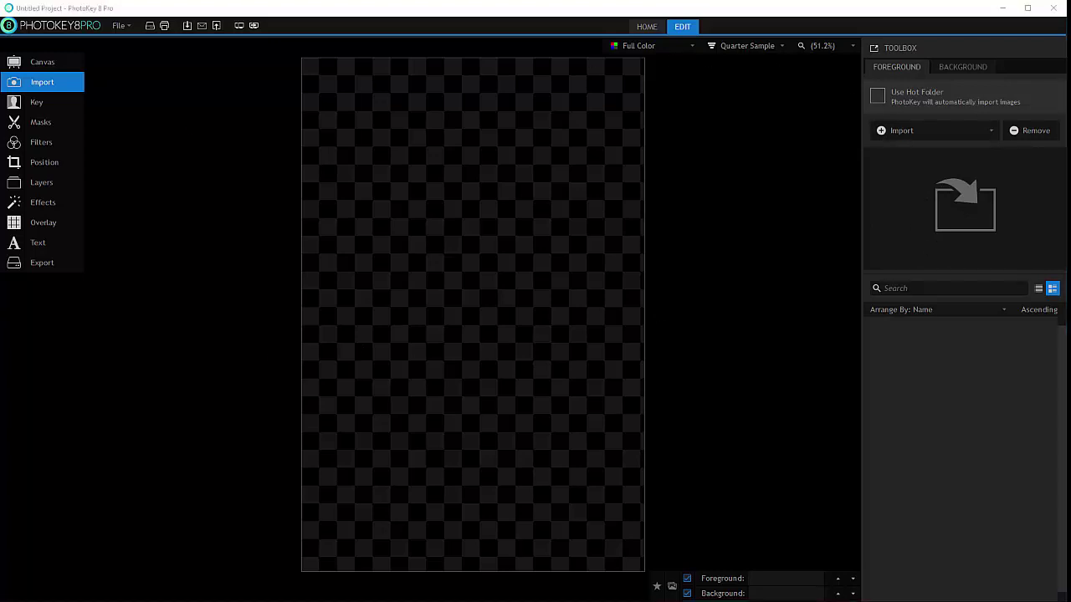
drag(180, 386, 946, 223)
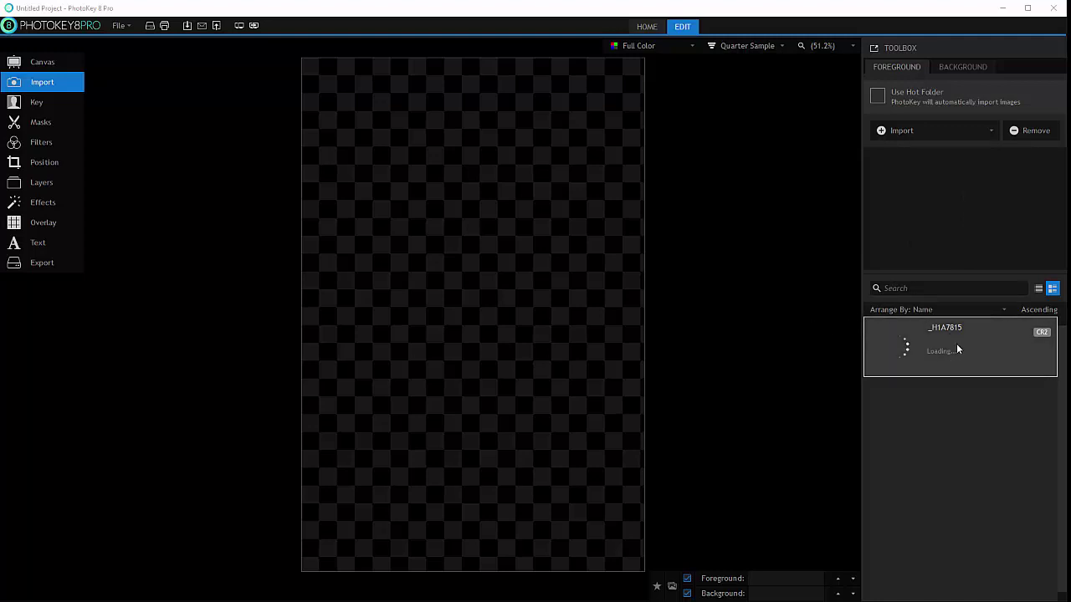
click(962, 66)
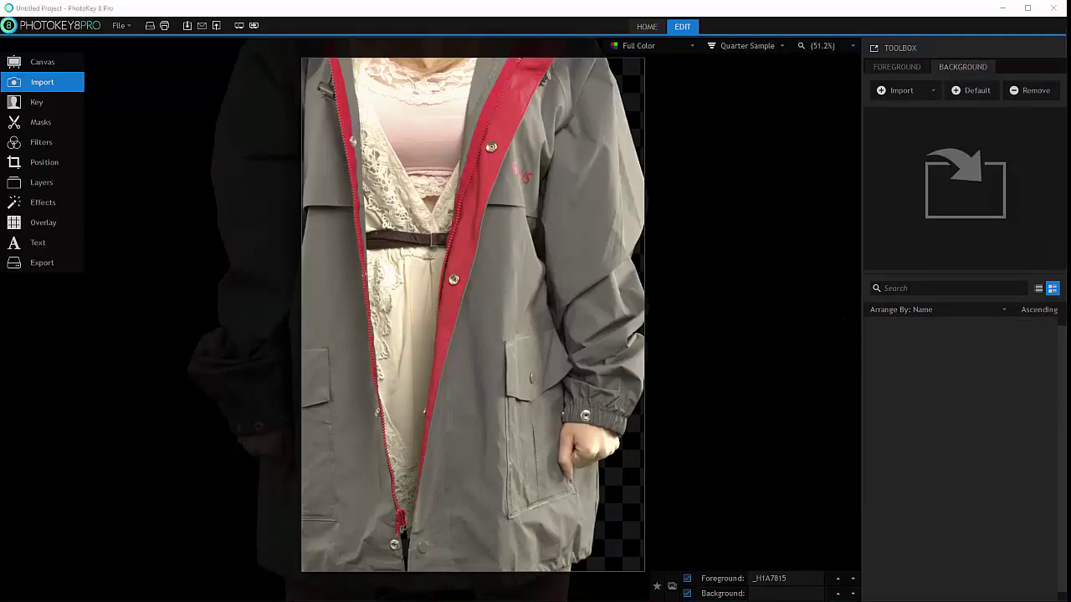
drag(134, 356, 970, 191)
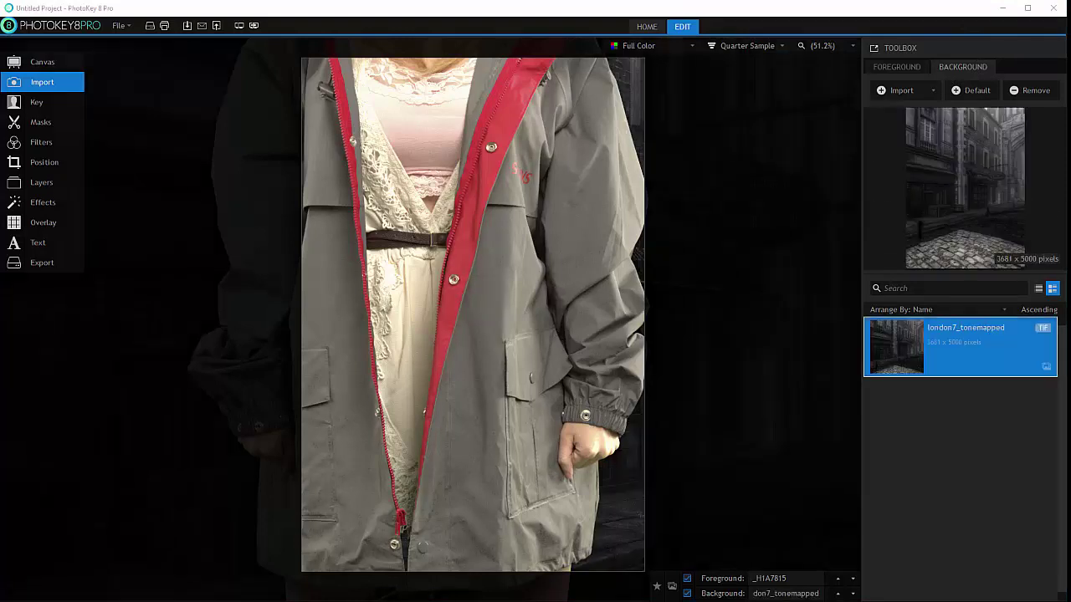
Set the canvas preset to As Foreground so the canvas matches the foreground photo's size.
click(46, 67)
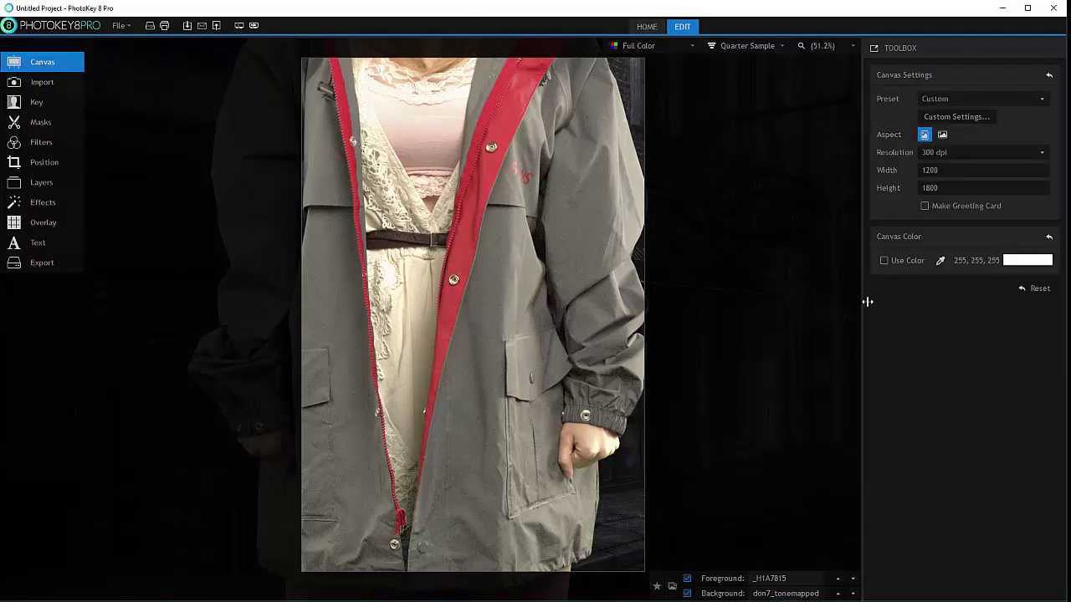
click(979, 95)
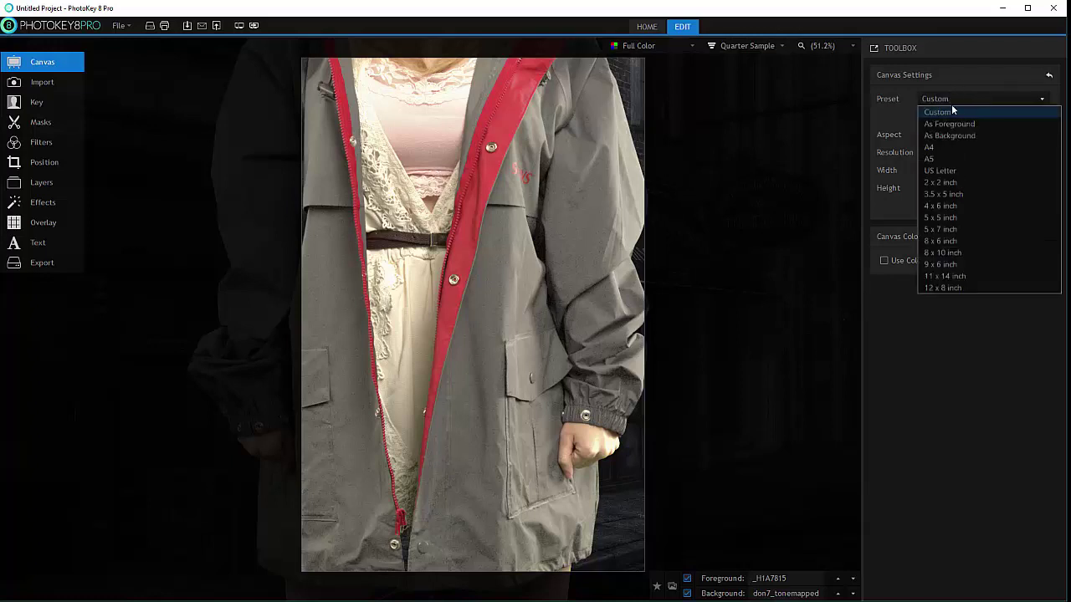
click(958, 124)
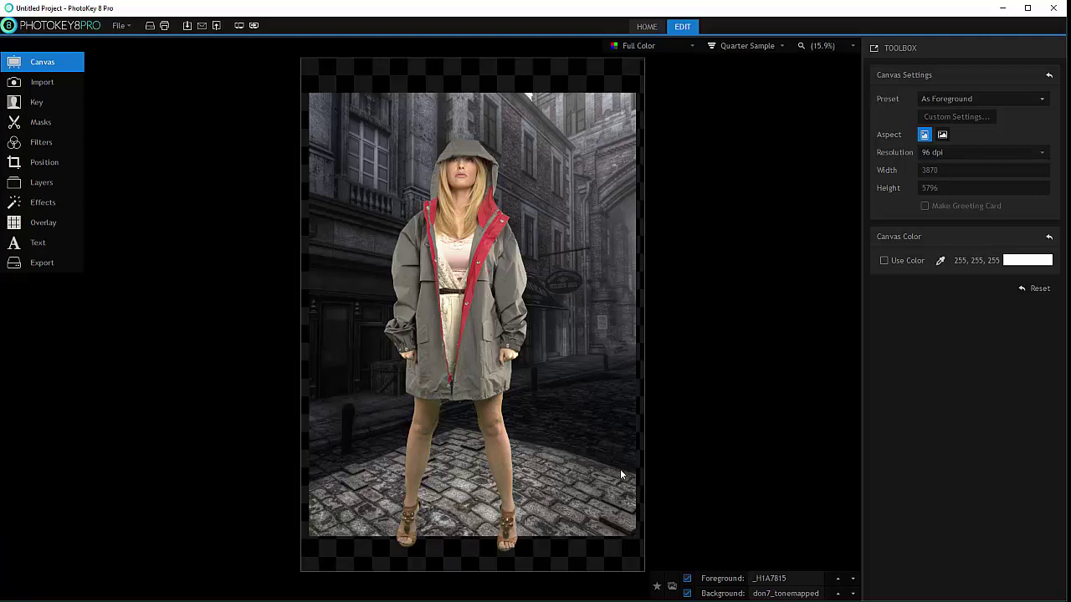
Set the canvas preset to As Background so the canvas matches the background image's size.
click(980, 99)
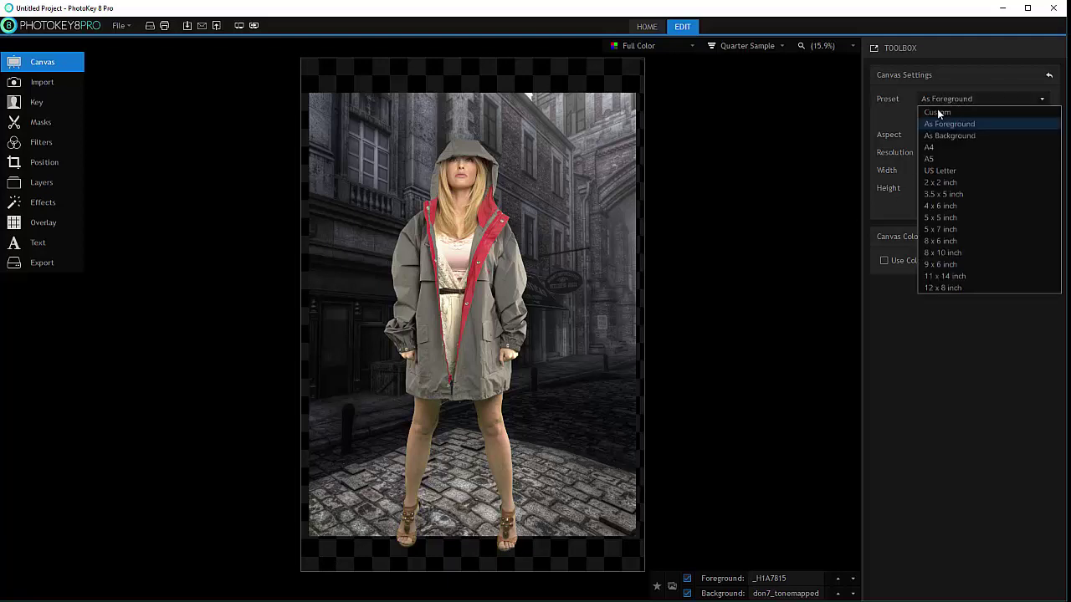
click(947, 138)
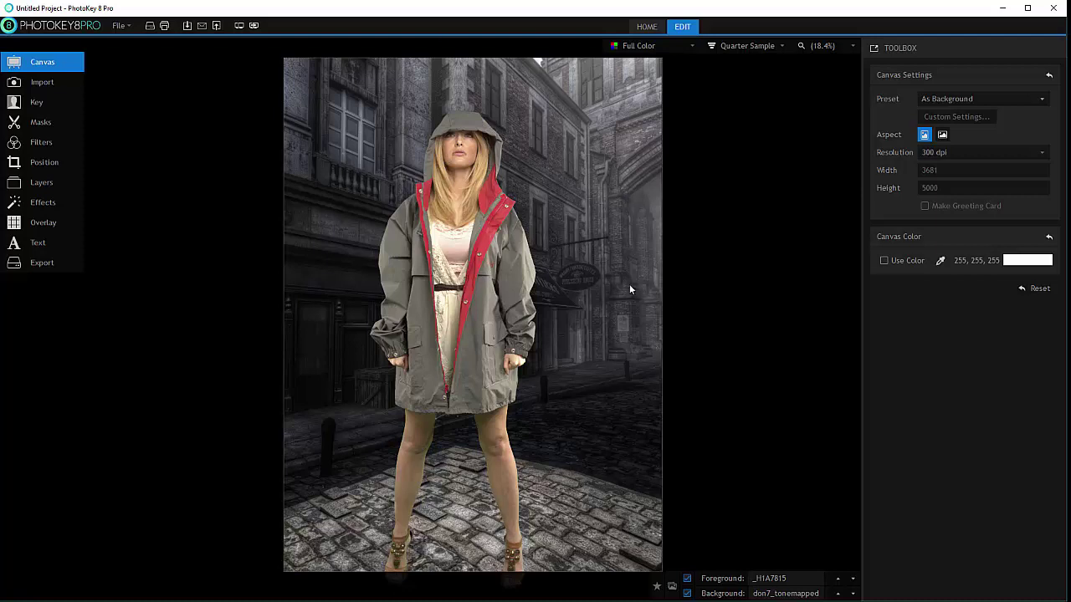
click(953, 98)
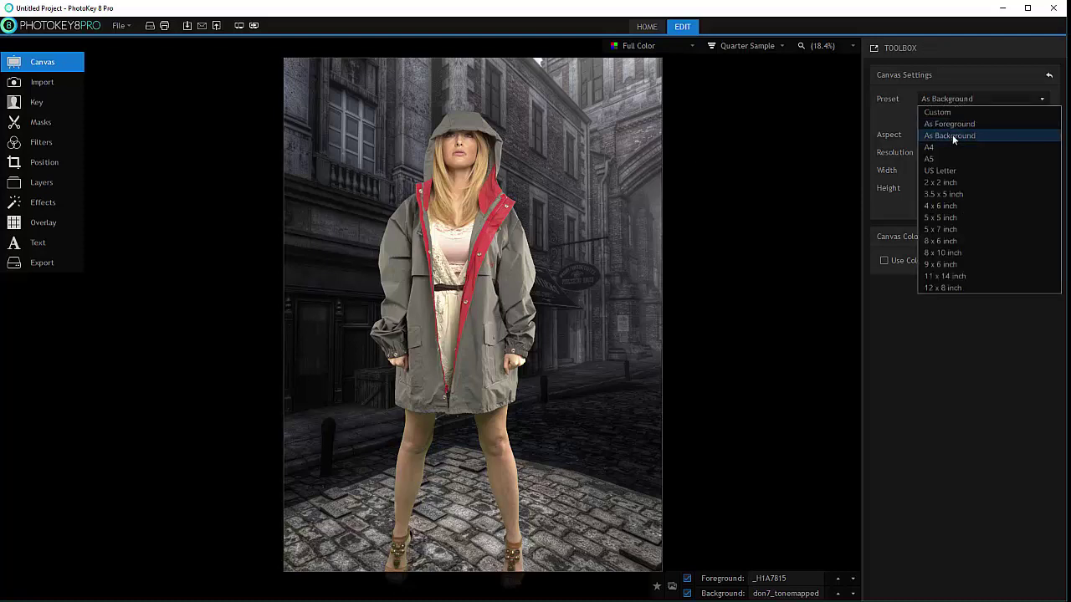
click(952, 135)
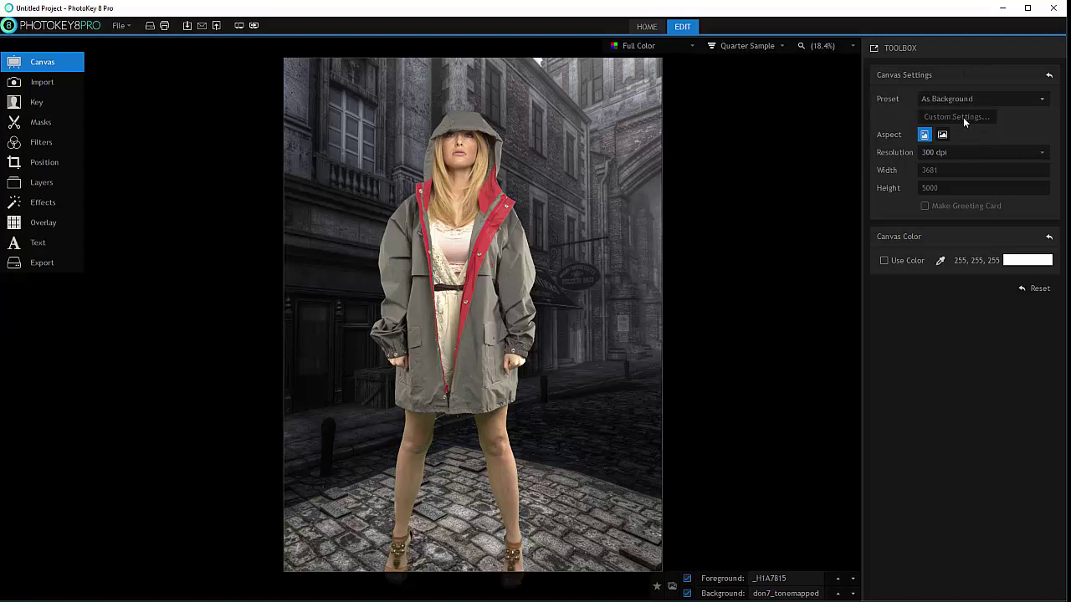
click(981, 98)
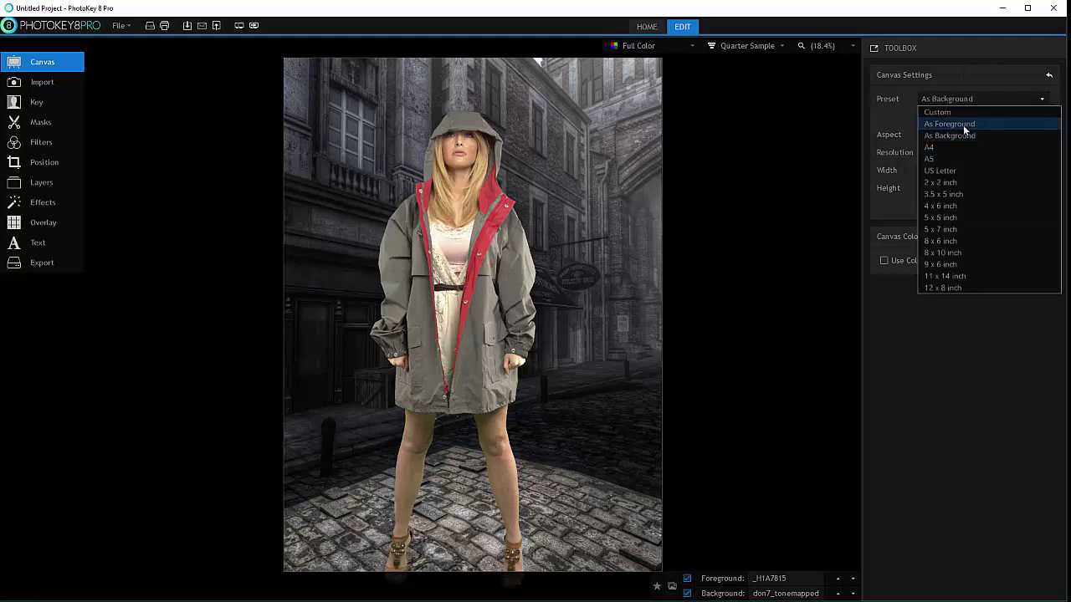
click(967, 135)
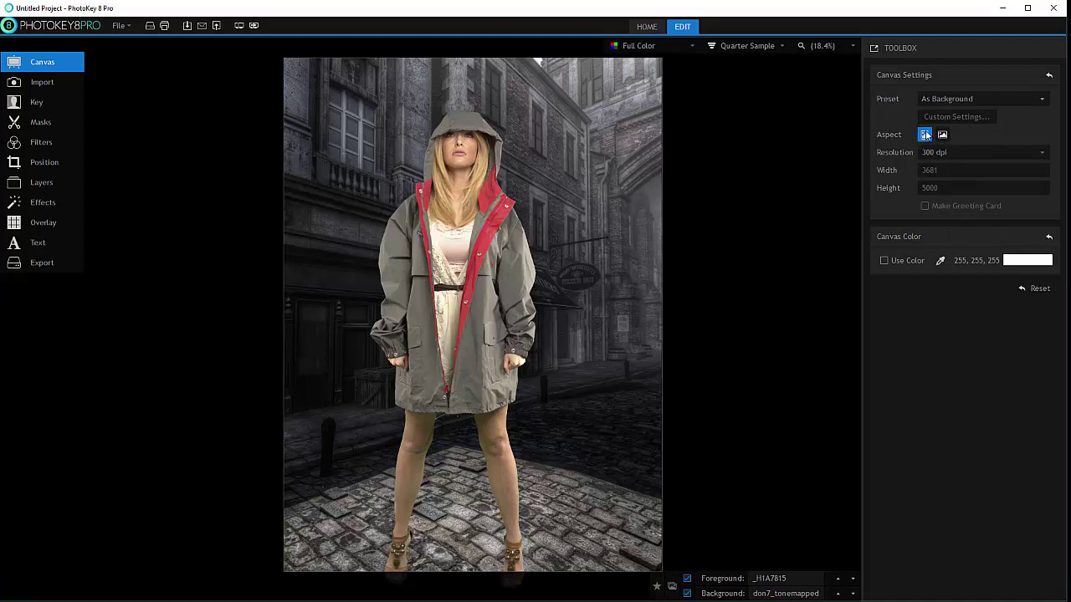
Switch the canvas aspect to landscape and return it to portrait.
click(963, 98)
click(957, 126)
click(943, 135)
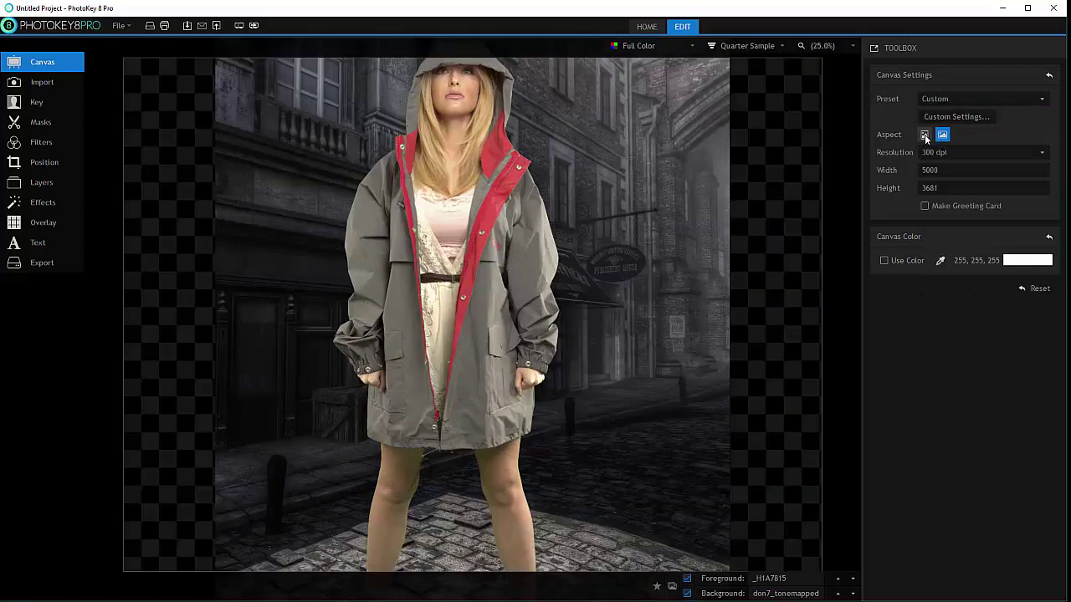
click(925, 135)
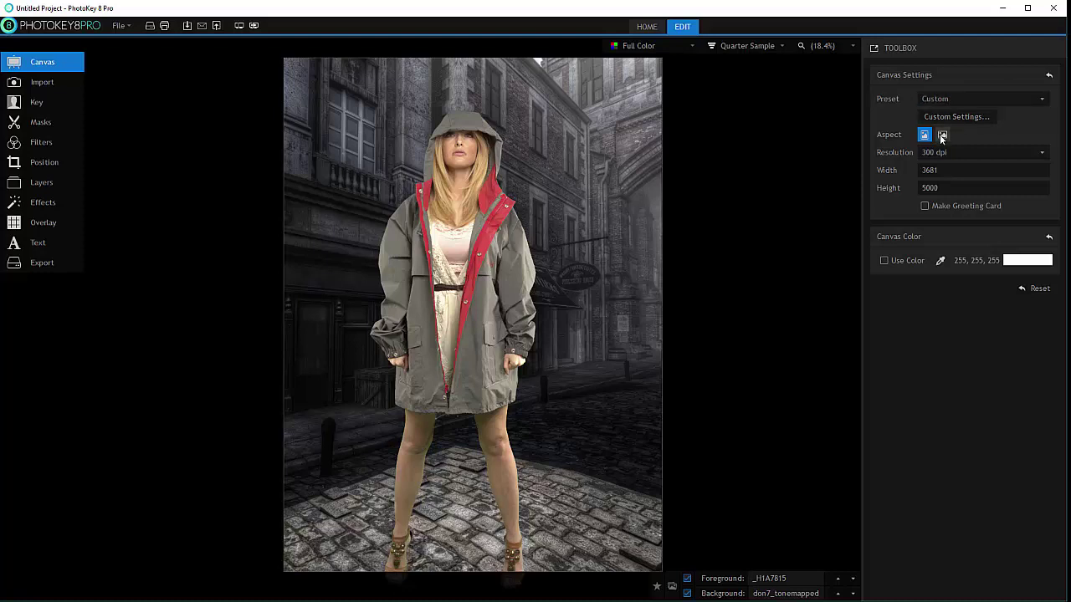
Choose a 300 dpi resolution for the canvas and return its preset to As Background.
click(992, 151)
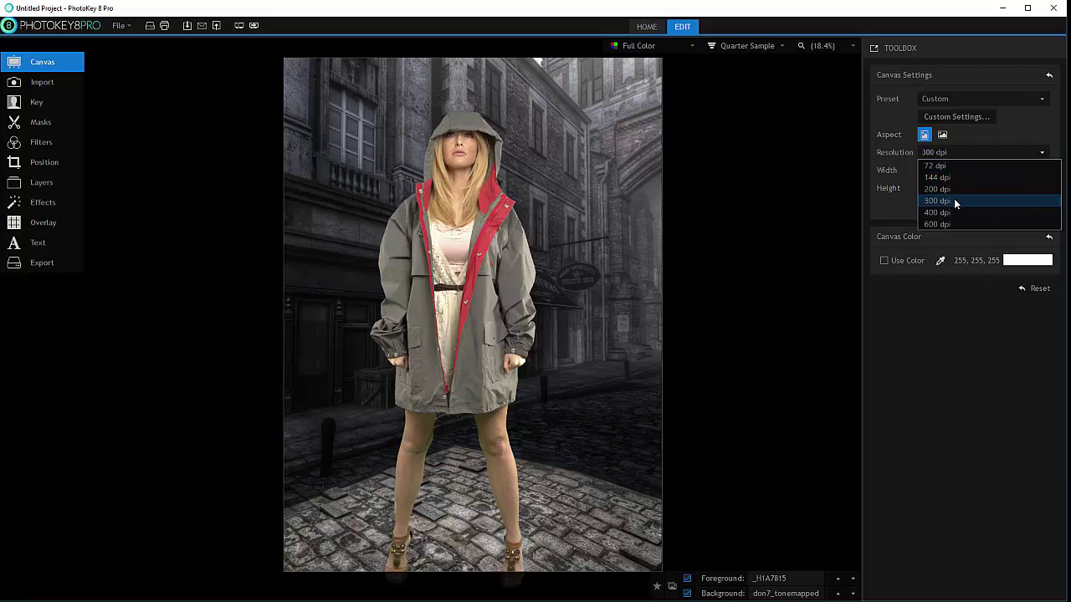
click(954, 201)
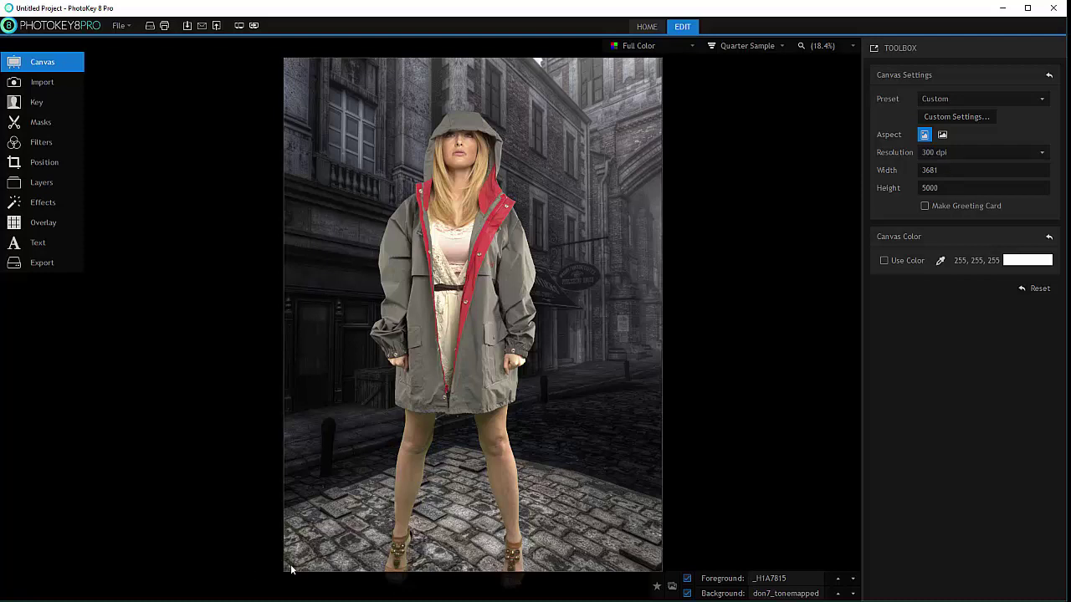
click(1008, 100)
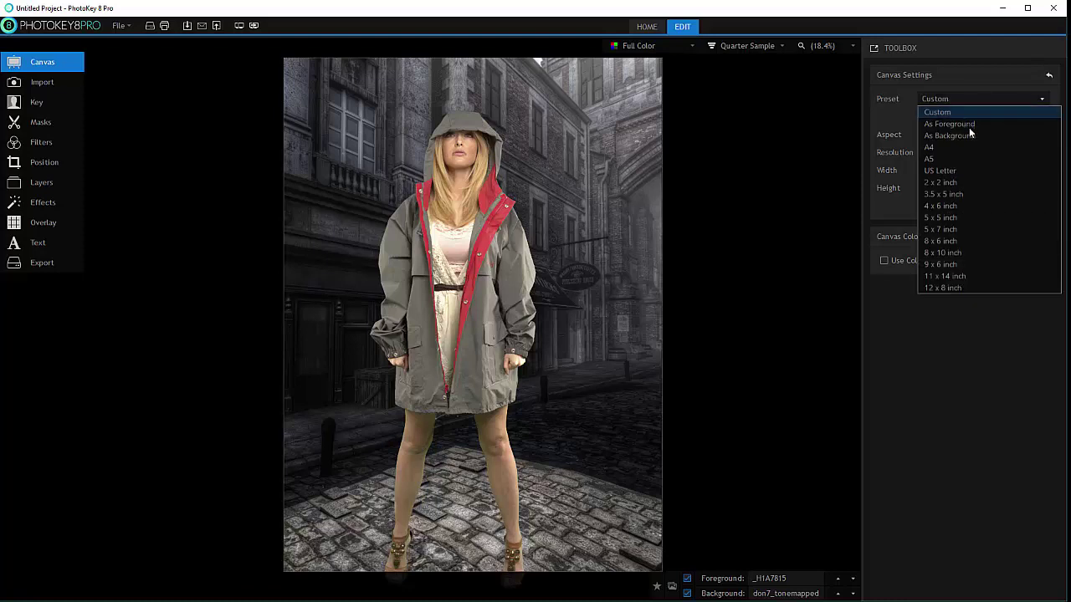
click(945, 166)
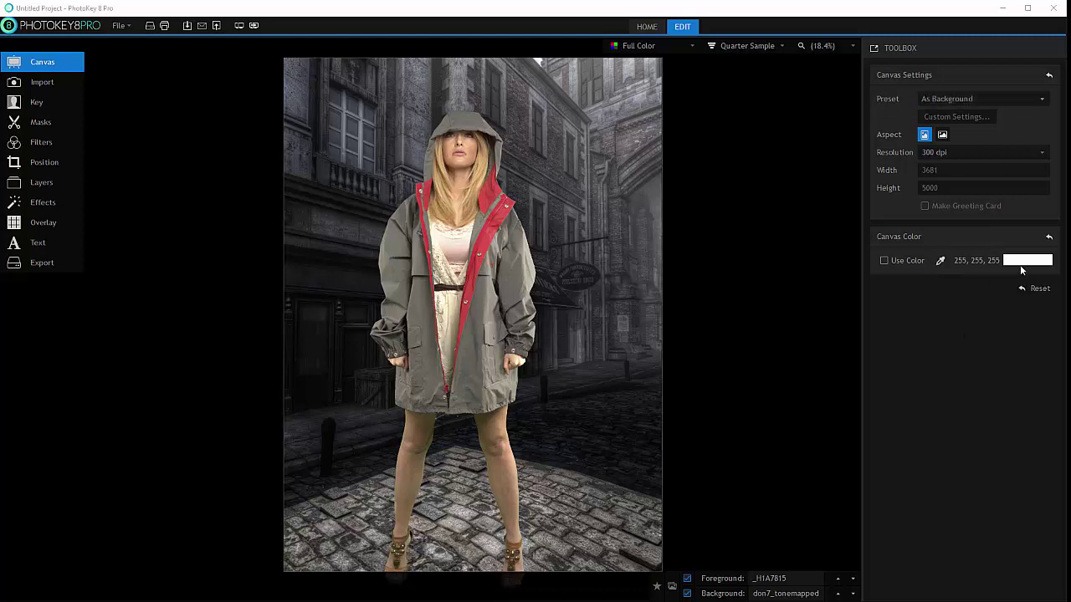
Enable the canvas color and set it to dark blue, RGB 60, 76, 113.
click(885, 259)
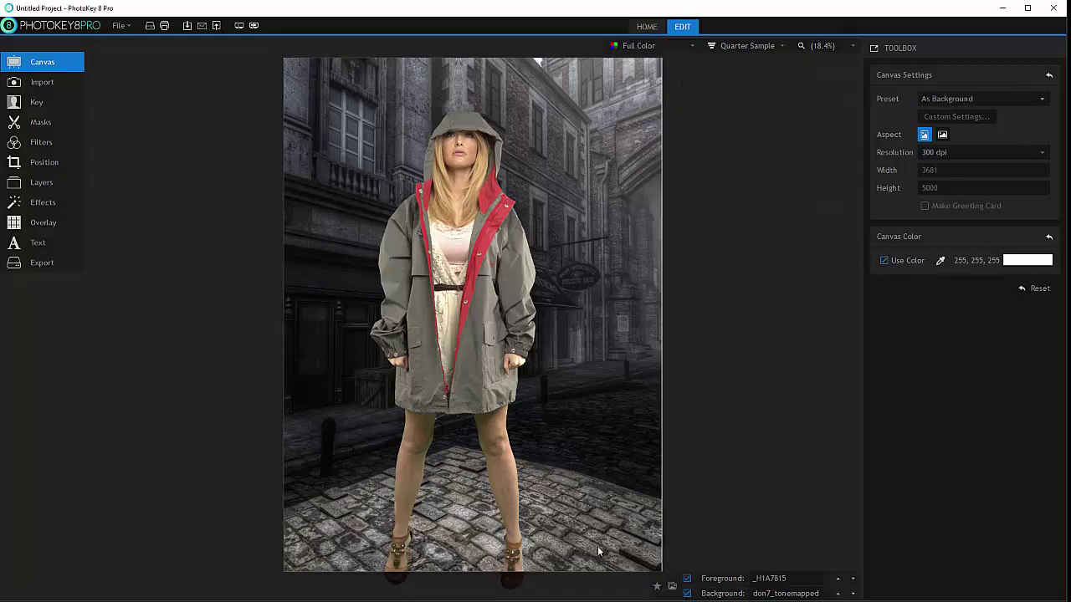
click(1027, 260)
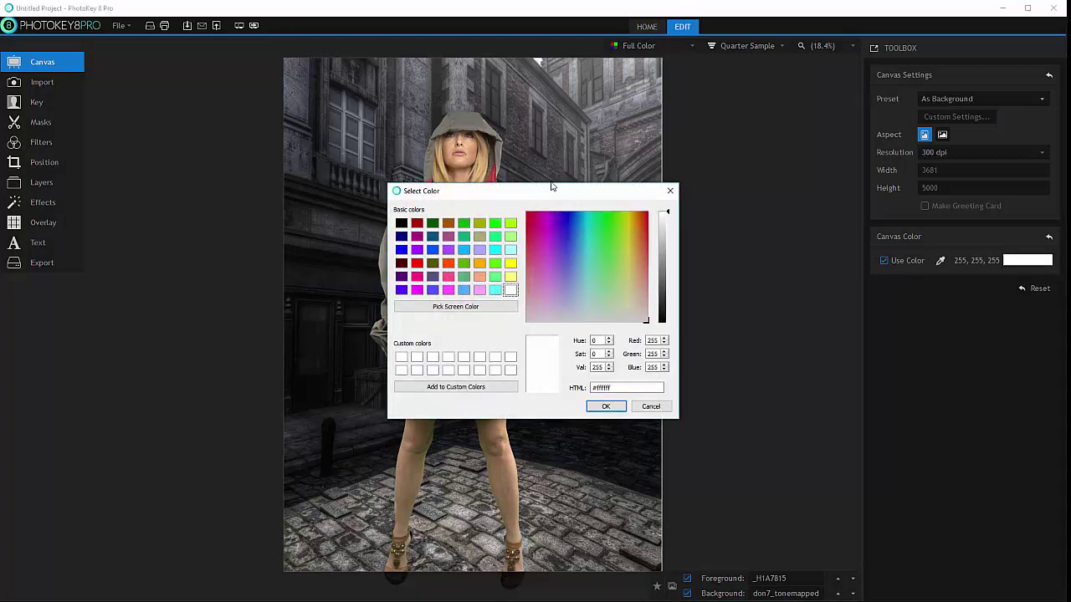
drag(551, 185, 571, 143)
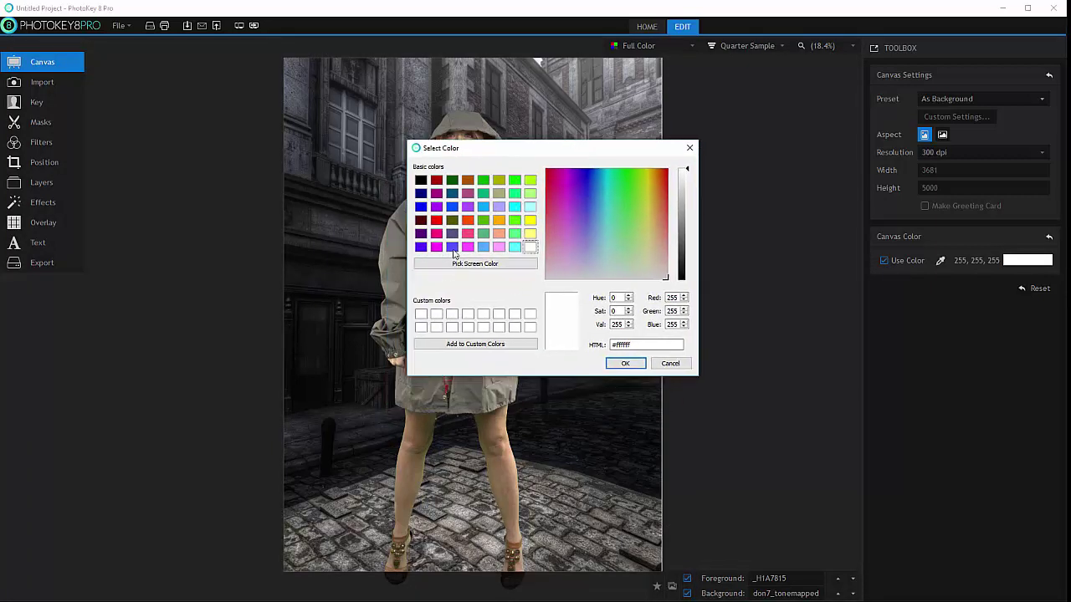
drag(625, 208, 592, 227)
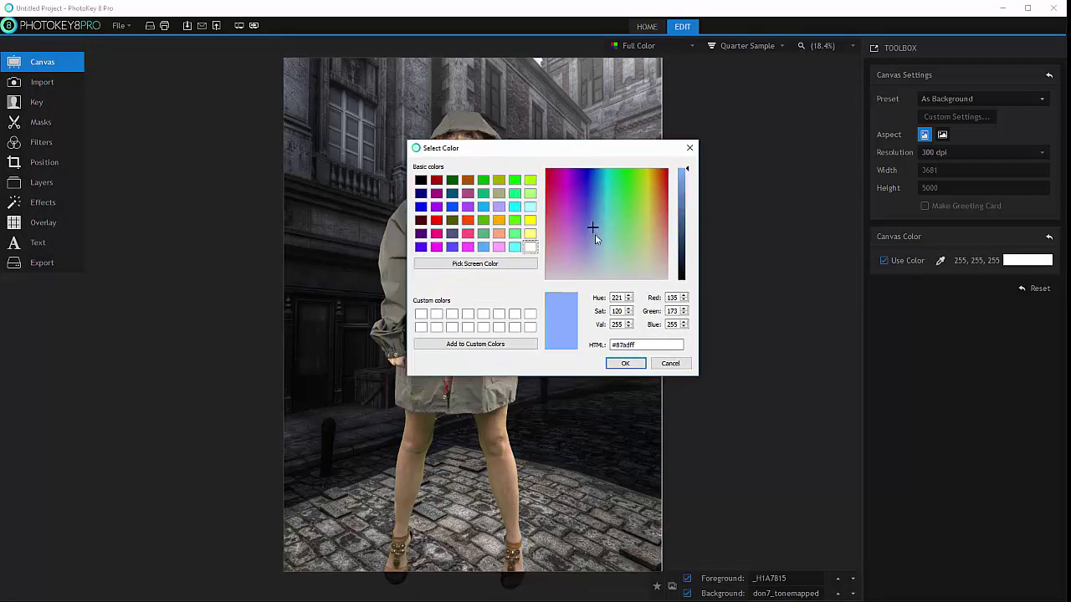
click(683, 229)
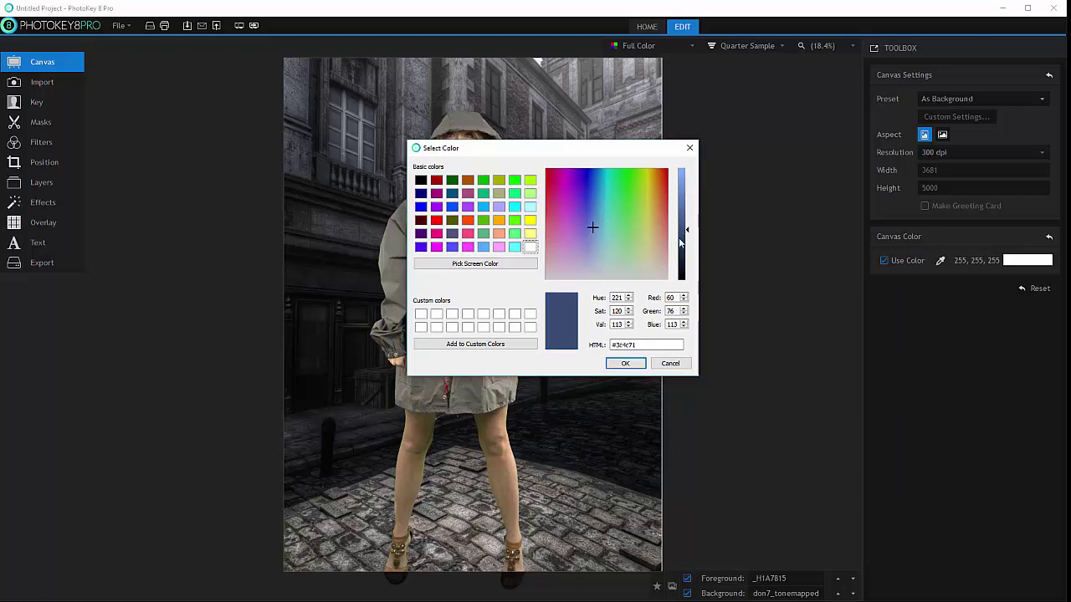
click(626, 364)
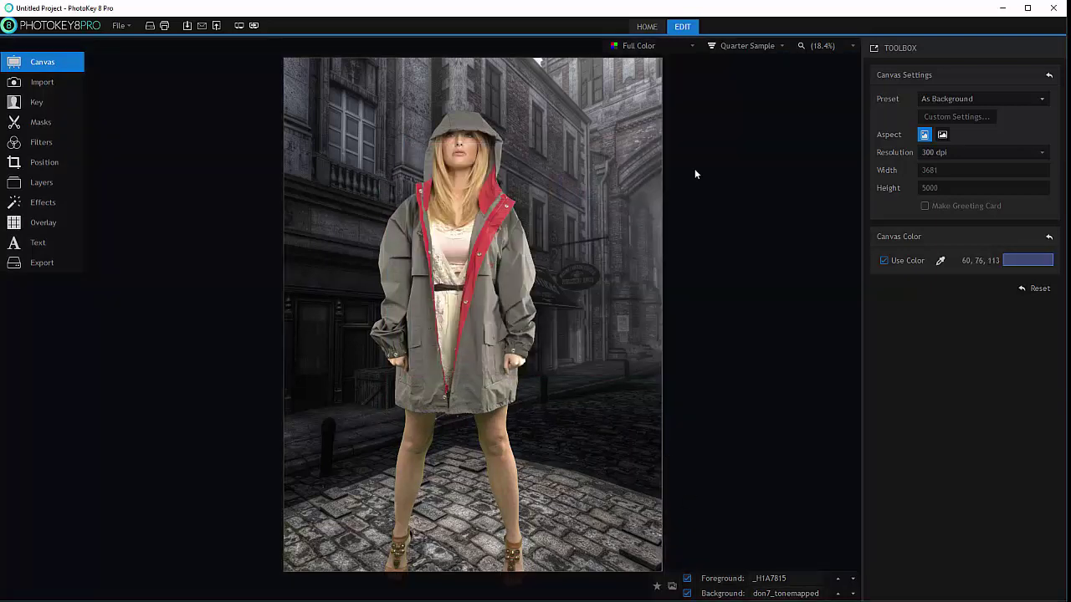
Turn off the canvas color and reset both the canvas color and the canvas settings to their defaults.
click(883, 260)
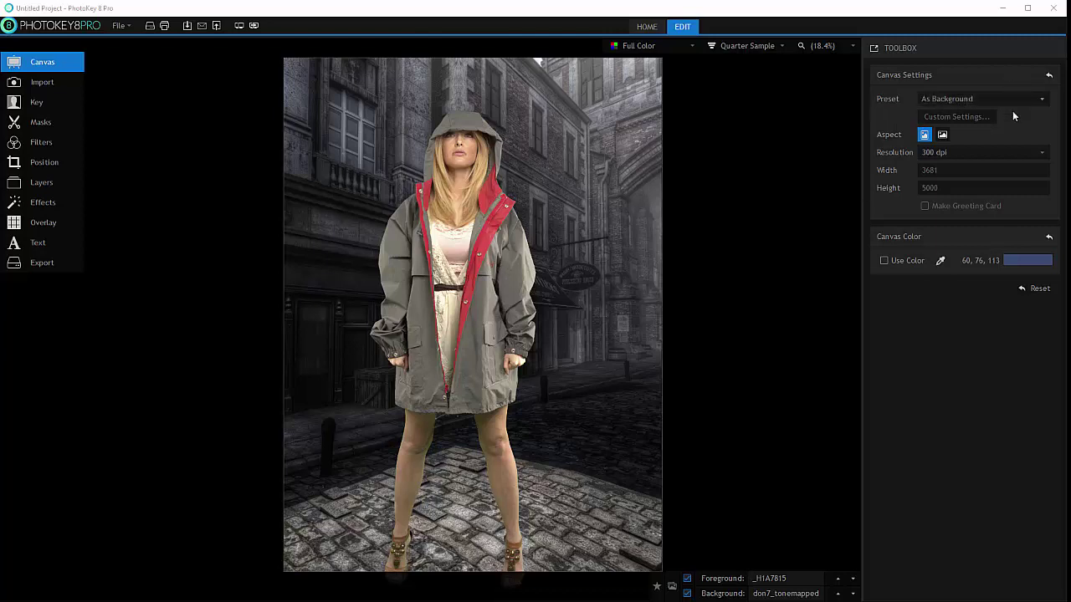
click(1051, 236)
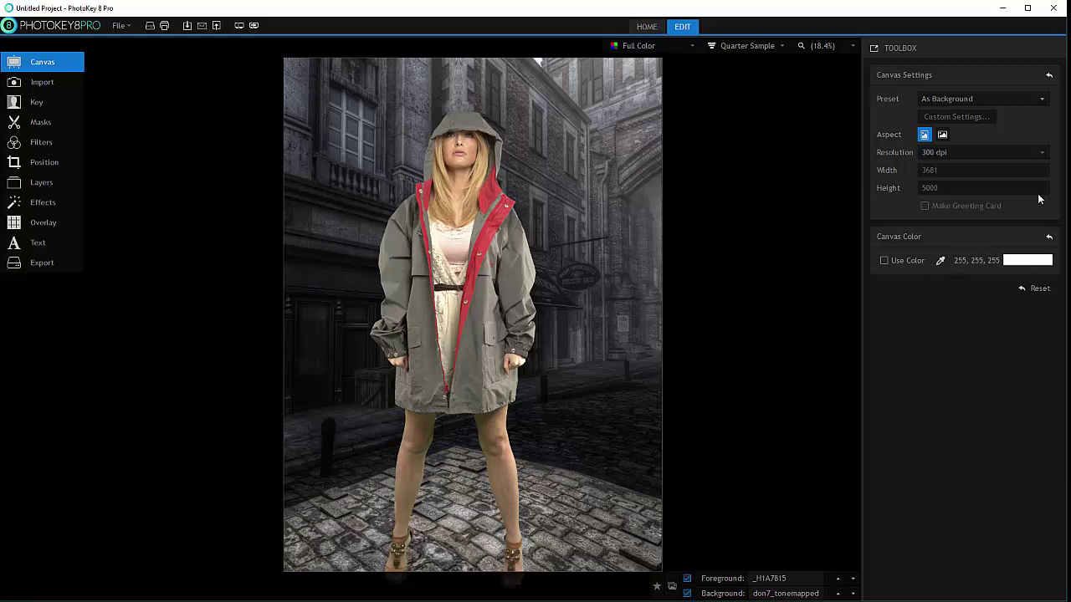
click(1048, 75)
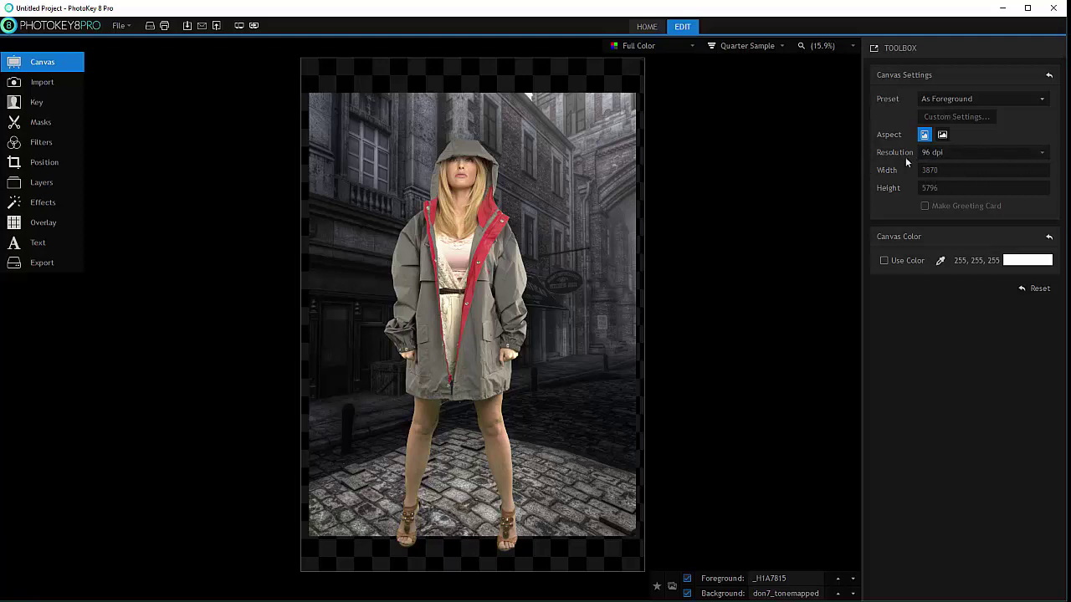
Set the canvas preset to As Background after the settings reset.
click(1008, 98)
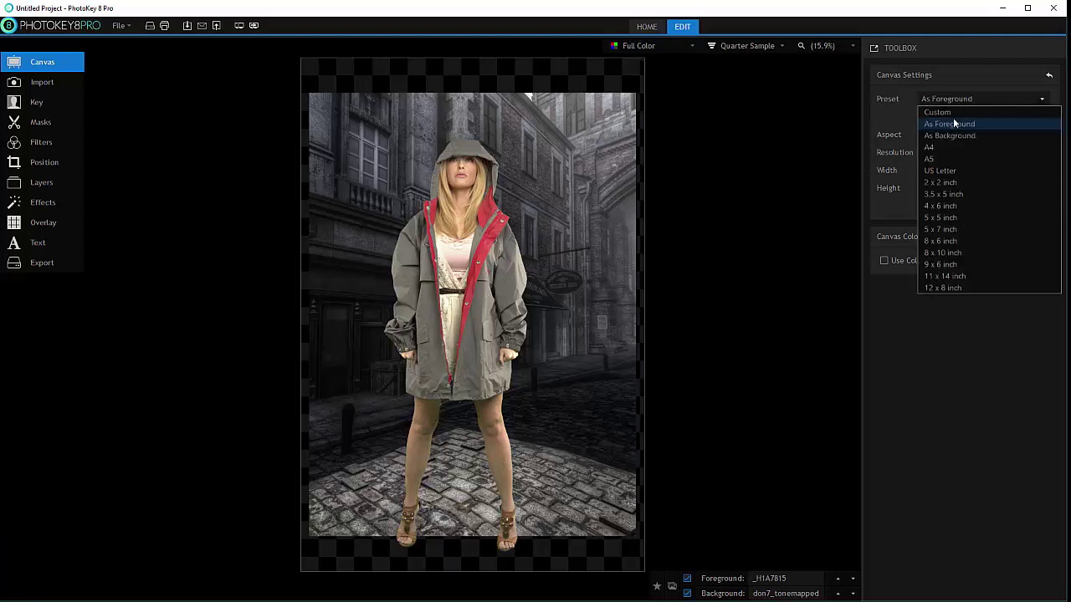
click(951, 135)
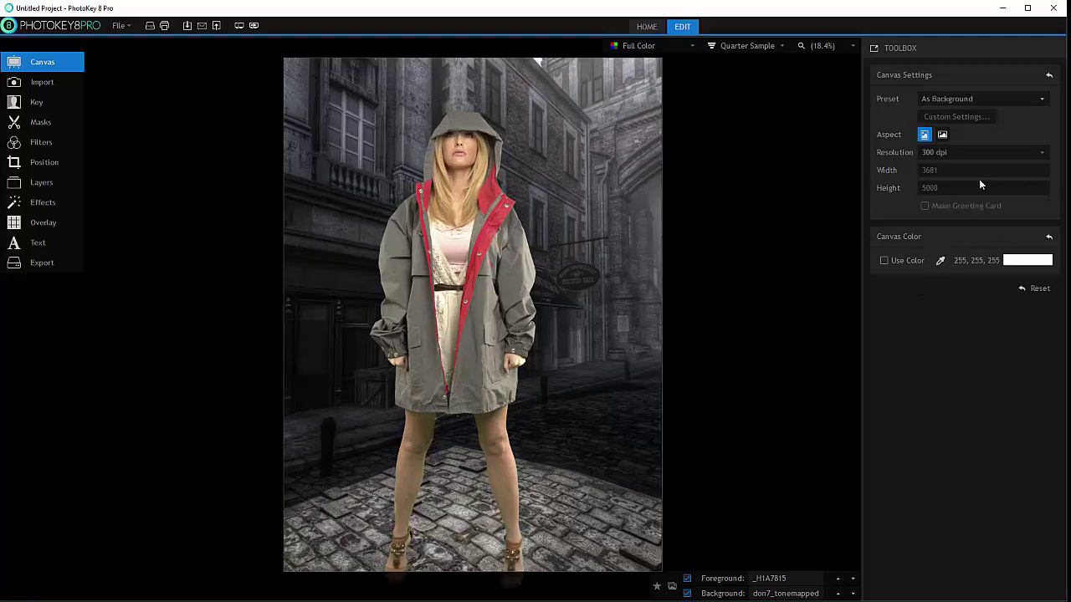